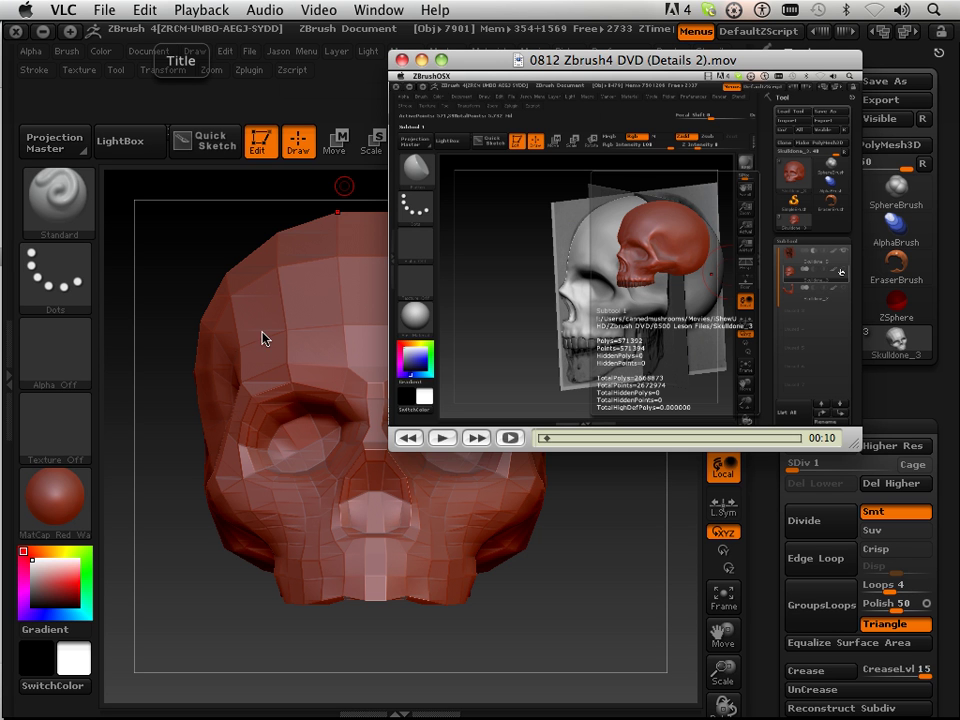
Step: Move the paused VLC tutorial window left over the red skull canvas
mouse_move(483, 67)
left_mouse_down()
mouse_move(329, 188)
mouse_move(264, 317)
mouse_move(425, 188)
mouse_move(293, 191)
mouse_move(315, 193)
mouse_move(303, 185)
mouse_move(317, 183)
mouse_move(300, 230)
mouse_move(260, 263)
mouse_move(291, 257)
mouse_move(392, 197)
mouse_move(454, 207)
mouse_move(482, 233)
mouse_move(497, 158)
mouse_move(480, 100)
mouse_move(395, 146)
mouse_move(401, 133)
mouse_move(388, 100)
mouse_move(396, 81)
mouse_move(414, 79)
left_mouse_up()
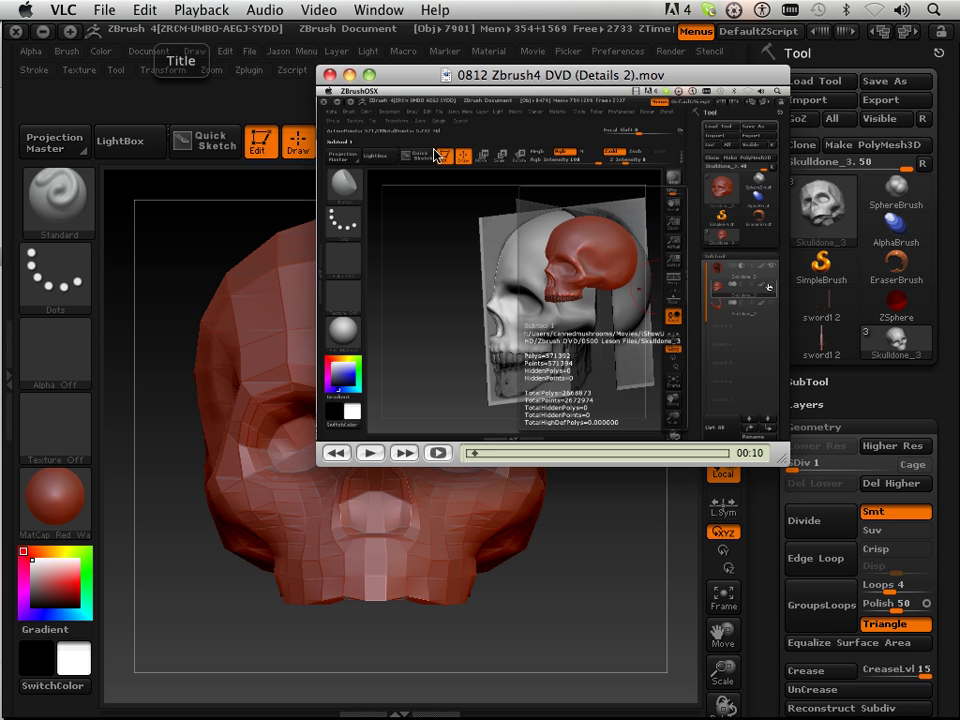
Step: Shift the VLC window right, set the system volume, and resume the tutorial from 00:10
mouse_move(408, 78)
left_mouse_down()
mouse_move(357, 105)
mouse_move(398, 107)
mouse_move(460, 90)
mouse_move(482, 113)
mouse_move(463, 90)
mouse_move(492, 77)
mouse_move(532, 118)
mouse_move(550, 59)
left_mouse_up()
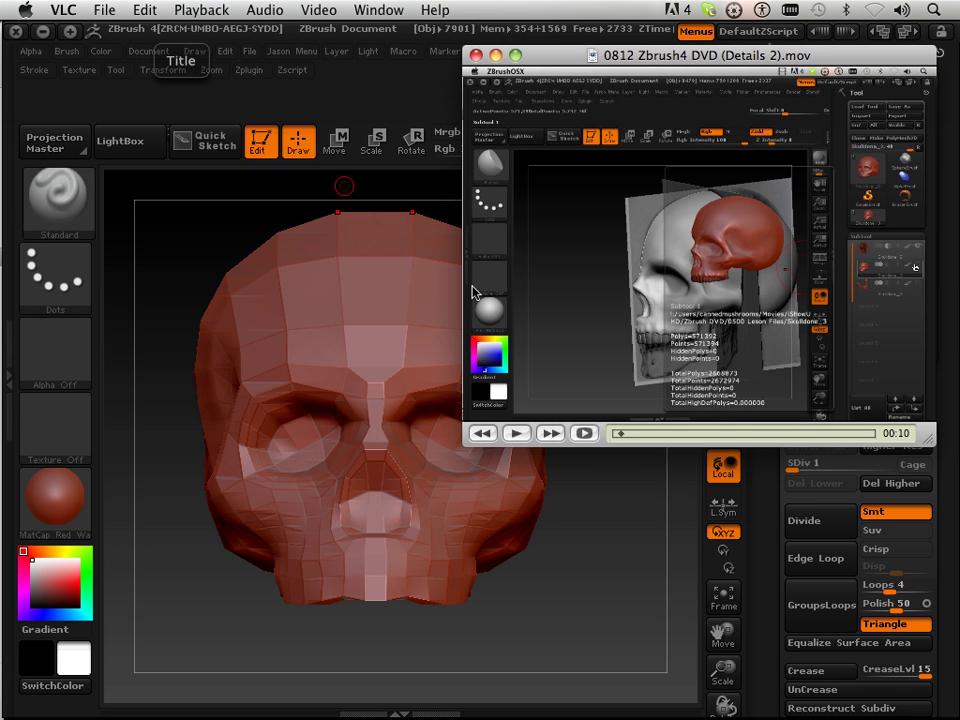
left_click(901, 9)
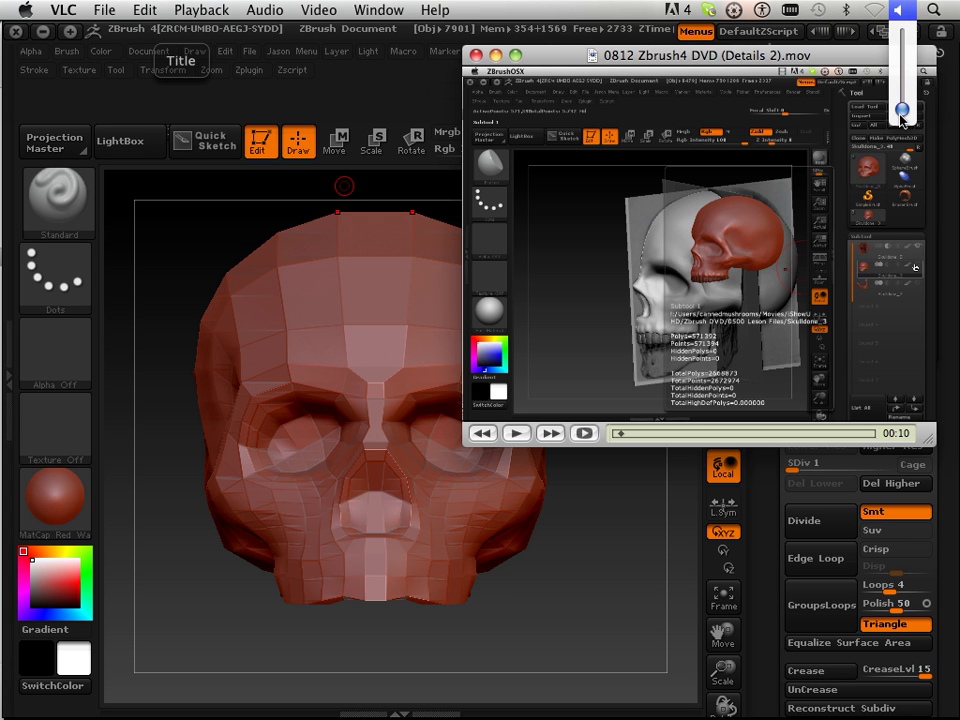
left_click(903, 80)
left_click(518, 433)
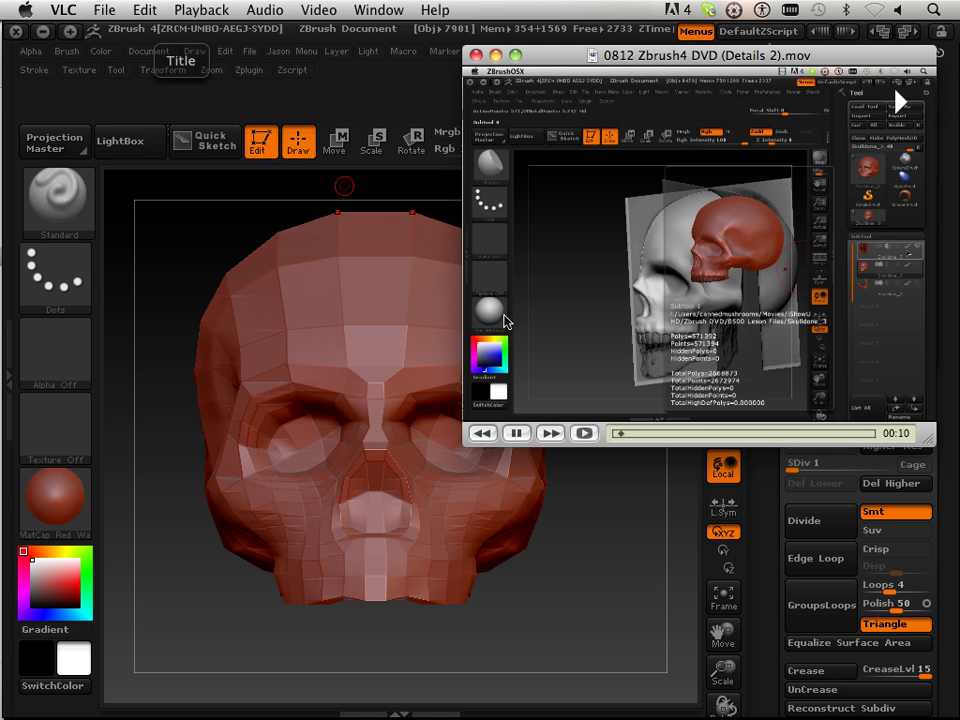
Step: Orbit the skull to three-quarter view, shift VLC left, then orbit back to front
left_click(591, 572)
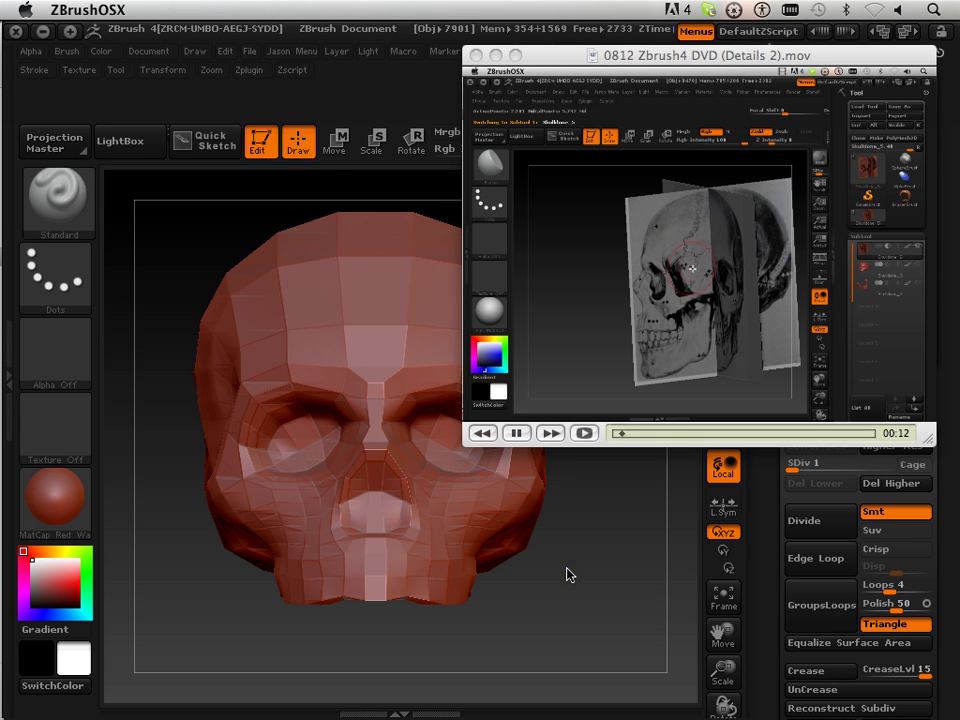
left_click_drag(568, 574, 551, 578)
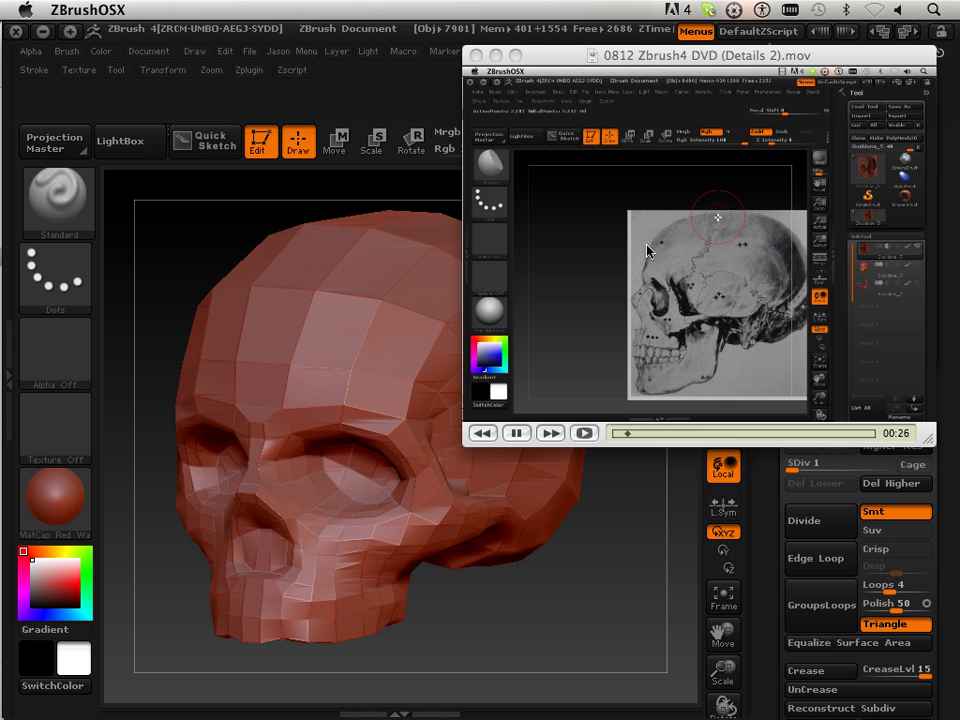
left_click_drag(562, 62, 475, 67)
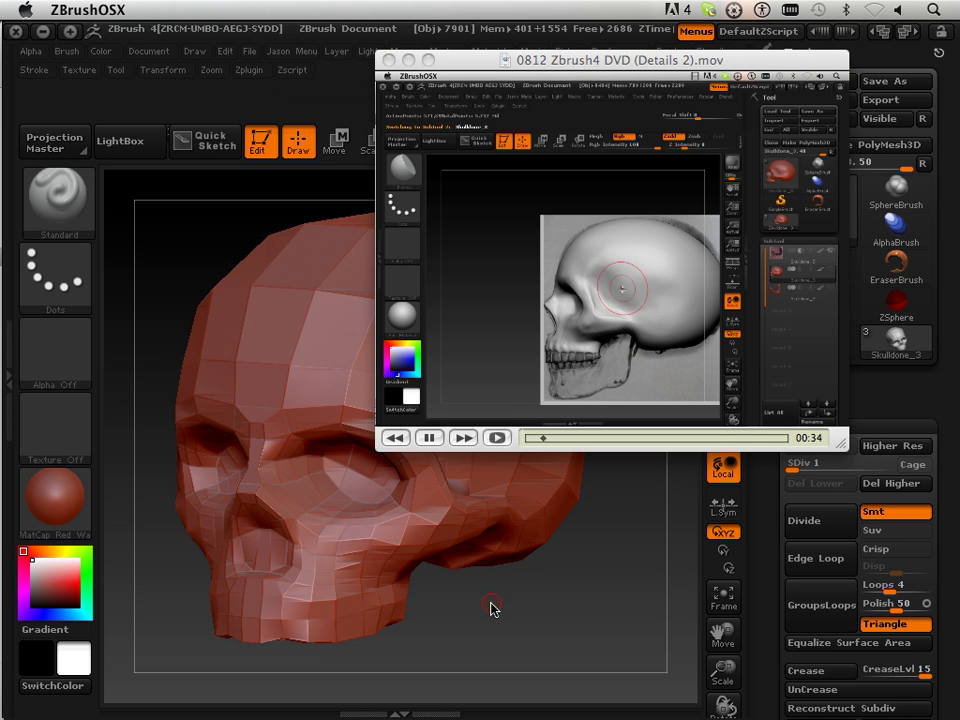
left_click_drag(514, 594, 476, 383)
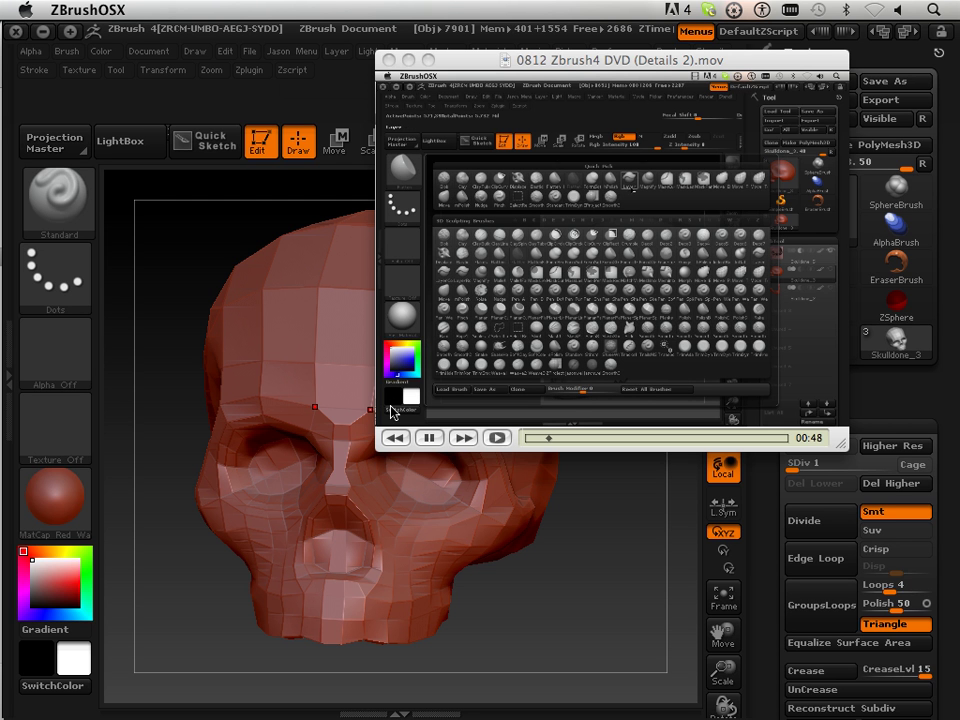
Step: Pause the tutorial at 00:50 and move the VLC window to the top right
left_click(447, 416)
key("space")
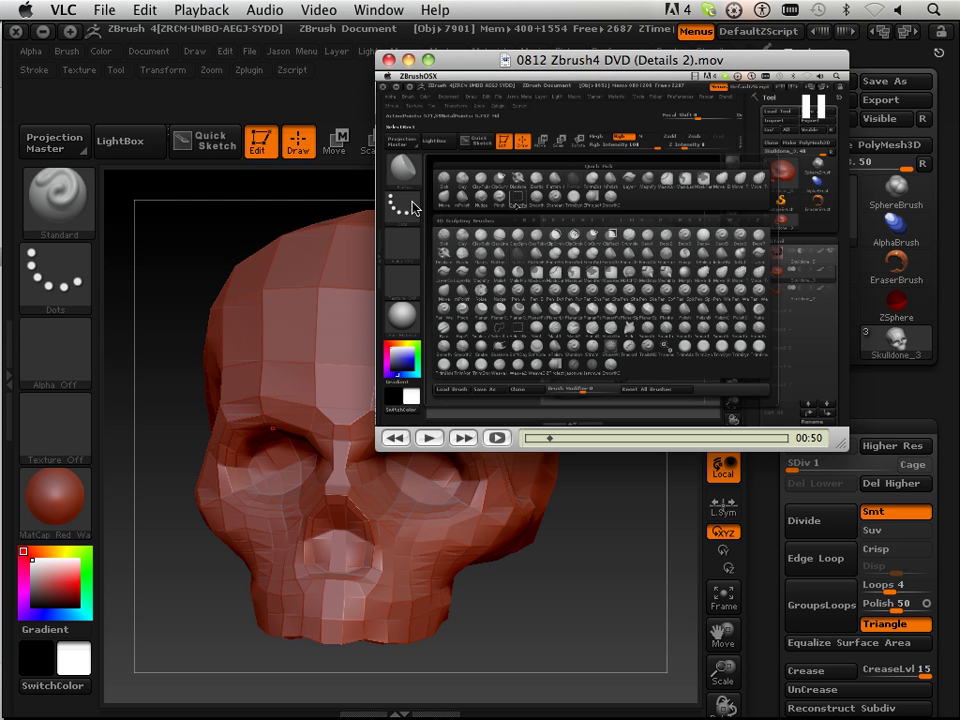
left_click_drag(455, 66, 562, 39)
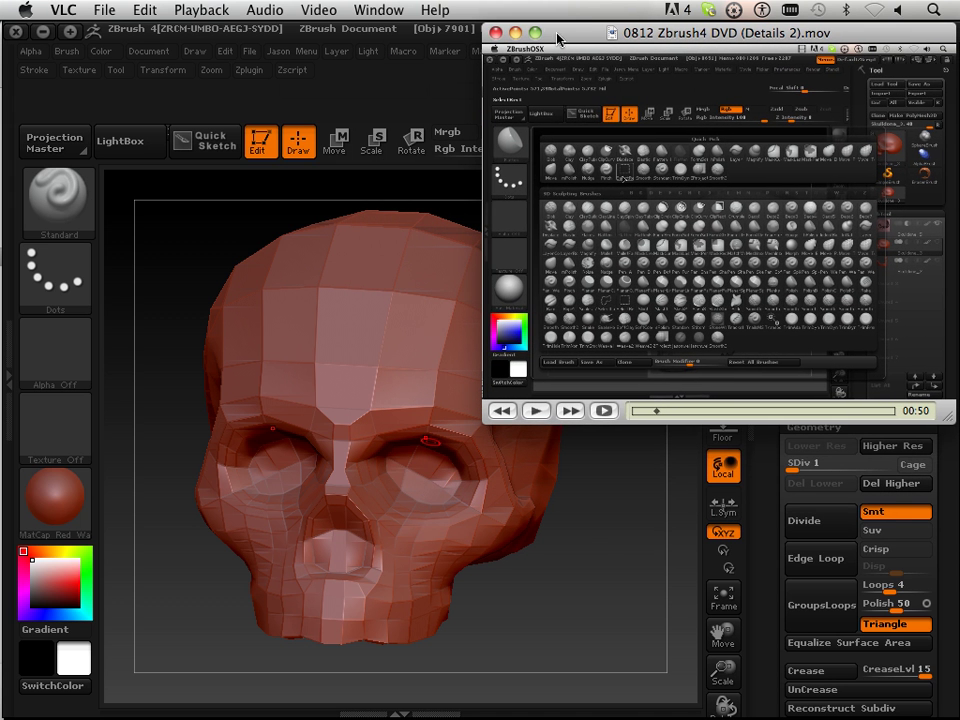